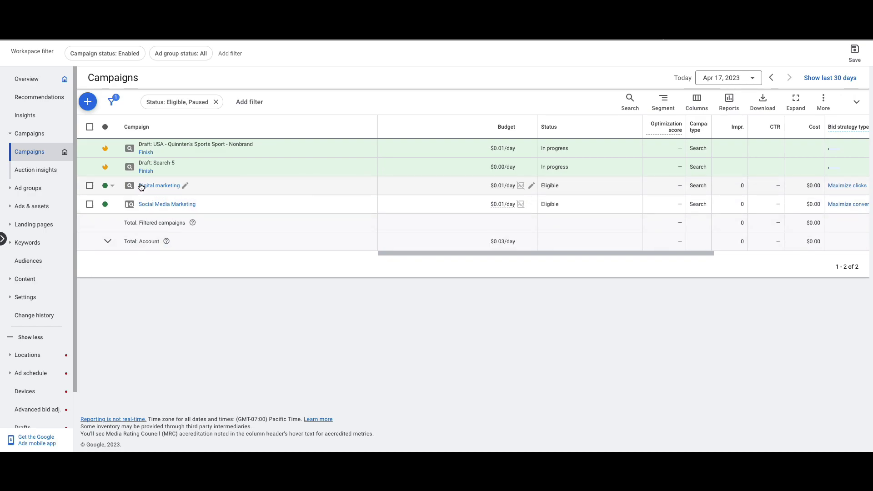
# - Start a new ad group in the Digital marketing campaign and name it Harley Davidson
pyautogui.click(148, 185)
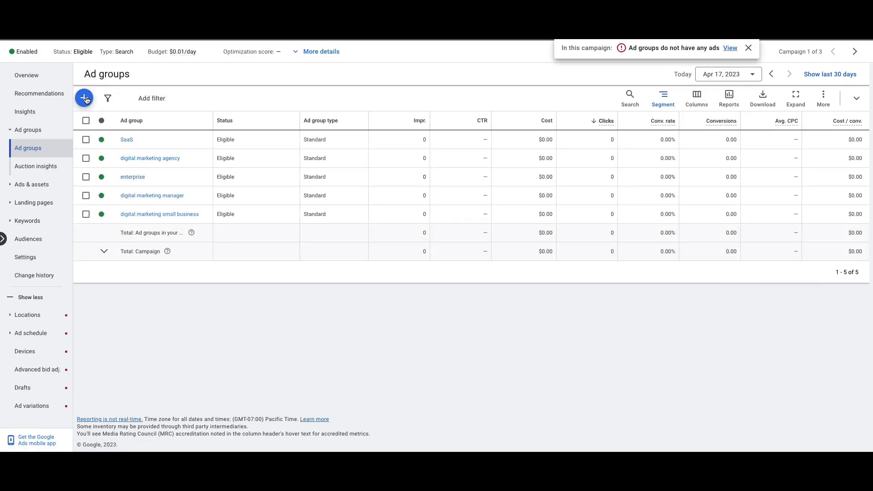
pyautogui.click(86, 99)
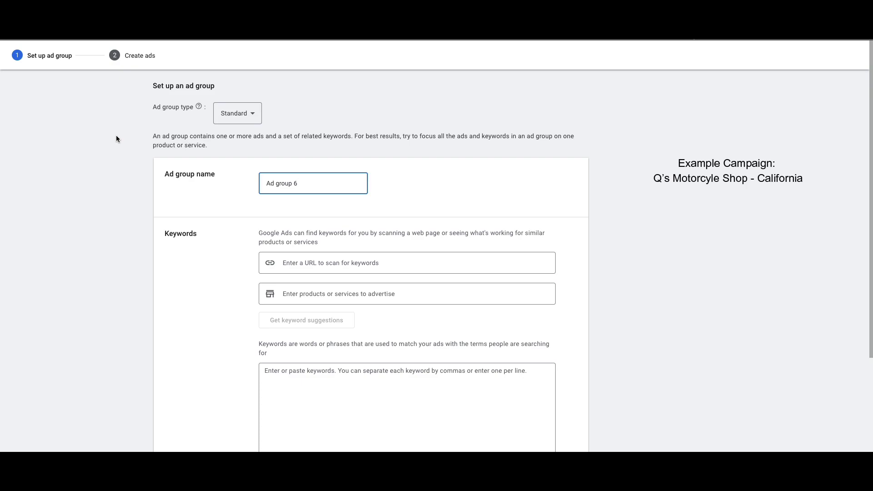
pyautogui.hotkey('ctrl', 'a')
pyautogui.press('BackSpace')
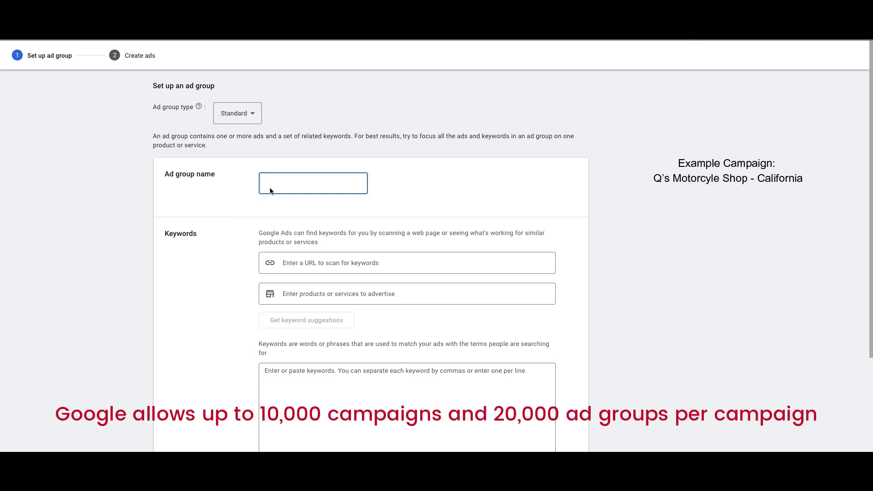
pyautogui.write('Honda')
pyautogui.moveTo(285, 184); pyautogui.dragTo(263, 186)
pyautogui.write('Ha')
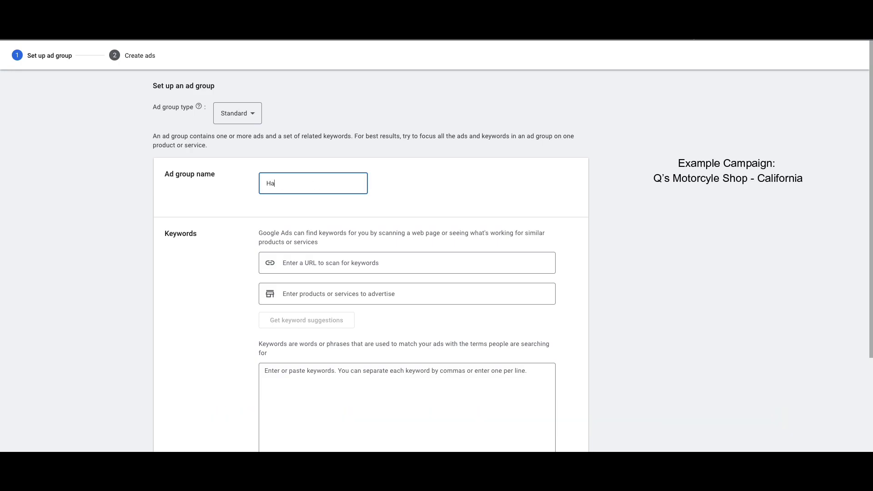
pyautogui.write('rley D')
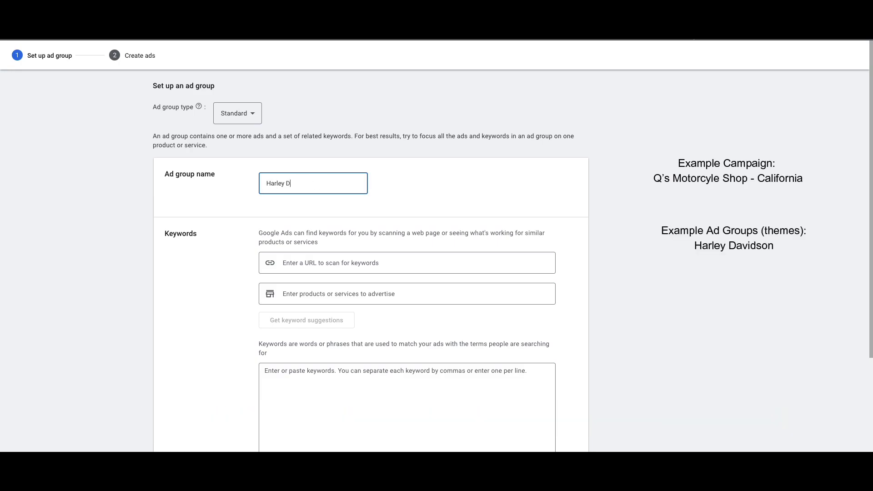
pyautogui.write('avidson')
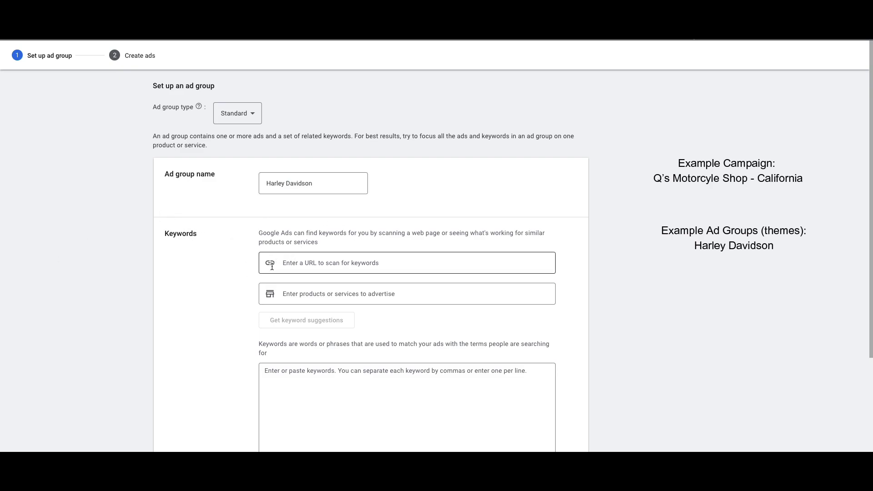
# - Get keyword suggestions by scanning the copied harley-davidson.com motorcycles page URL
pyautogui.click(306, 263)
pyautogui.hotkey('ctrl', 'v')
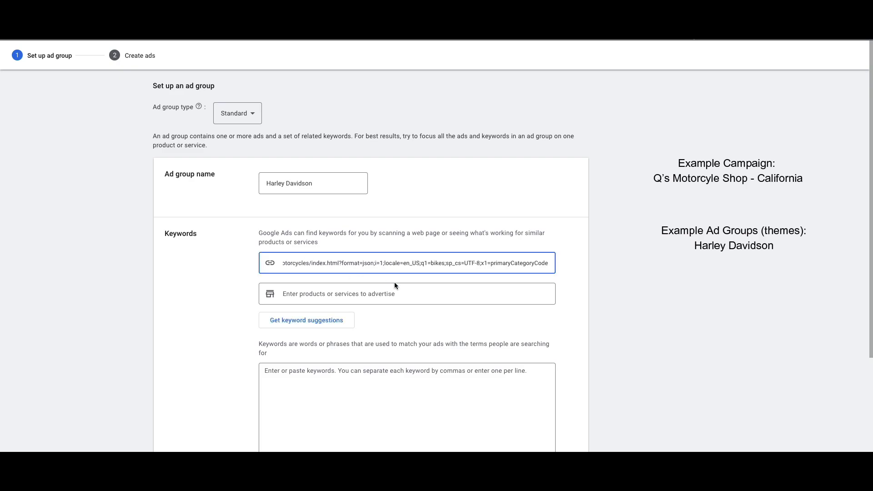
pyautogui.click(327, 320)
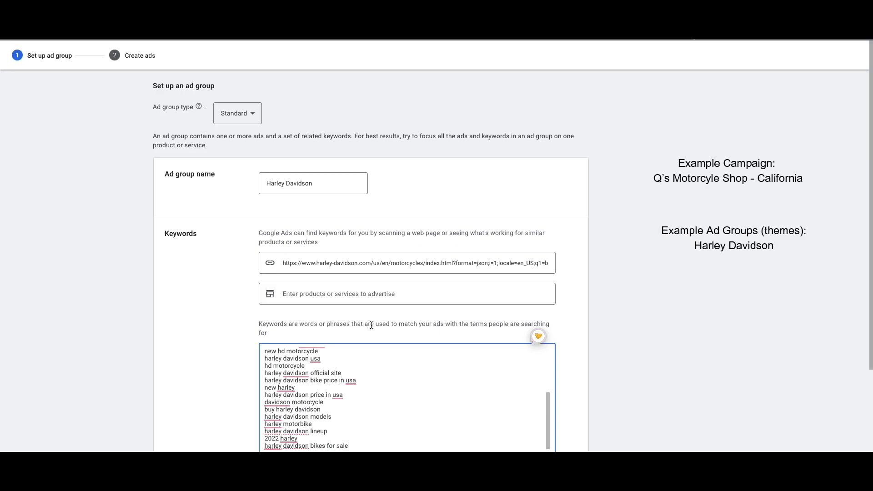
pyautogui.scroll(-1, 314, 360)
pyautogui.scroll(-1, 318, 362)
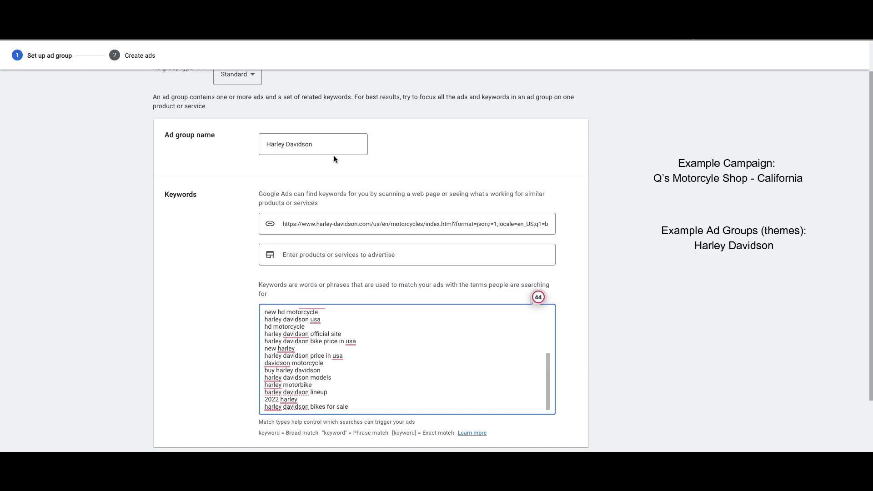
# - Clear the scanned page URL and delete all the suggested keywords
pyautogui.click(413, 232)
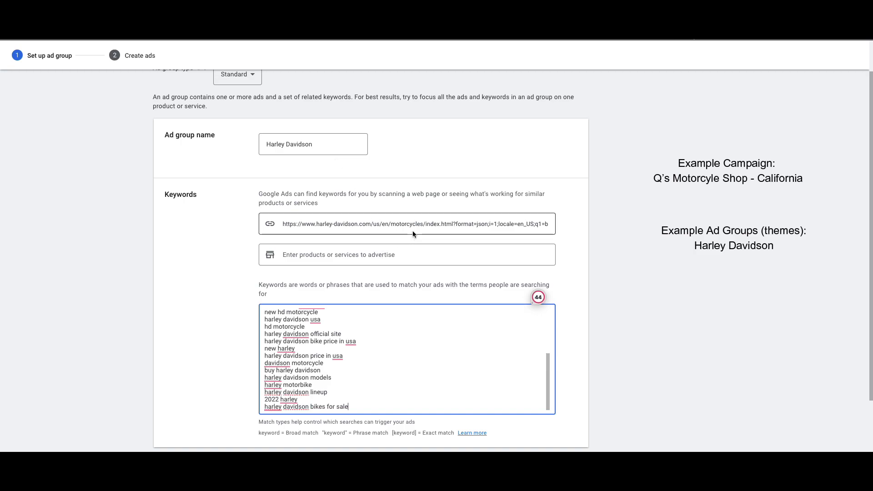
pyautogui.hotkey('ctrl', 'a')
pyautogui.press('BackSpace')
pyautogui.click(373, 247)
pyautogui.click(306, 388)
pyautogui.hotkey('ctrl', 'a')
pyautogui.press('BackSpace')
# - Get keyword suggestions for the product Harley Davidson and look through the resulting list
pyautogui.click(316, 254)
pyautogui.write('m')
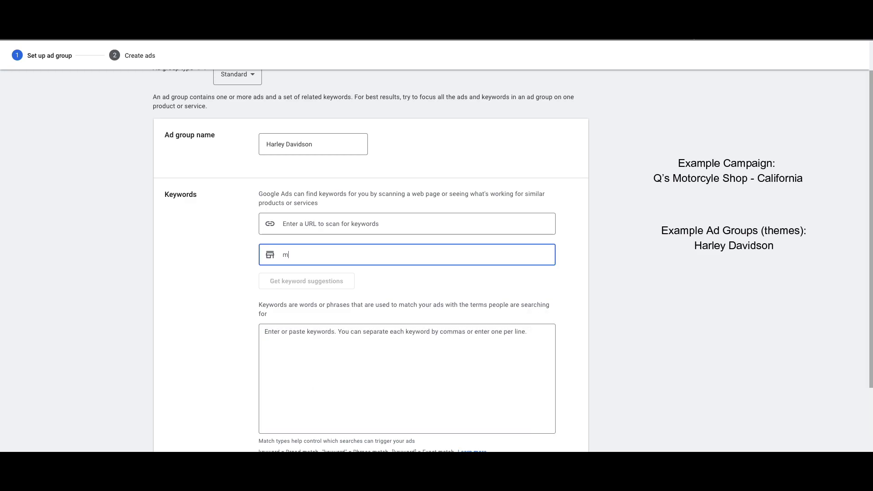
pyautogui.write('otorcycl')
pyautogui.hotkey('ctrl', 'a')
pyautogui.write('Harley ')
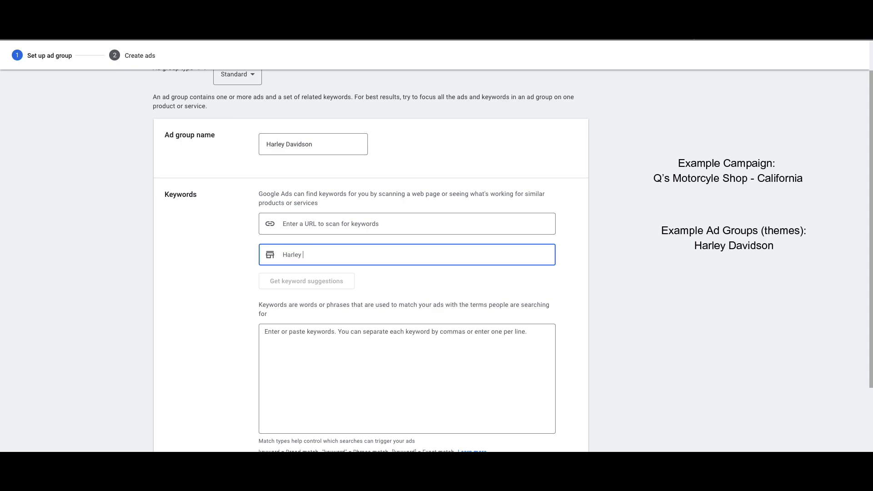
pyautogui.write('Davidson')
pyautogui.press('Return')
pyautogui.click(275, 288)
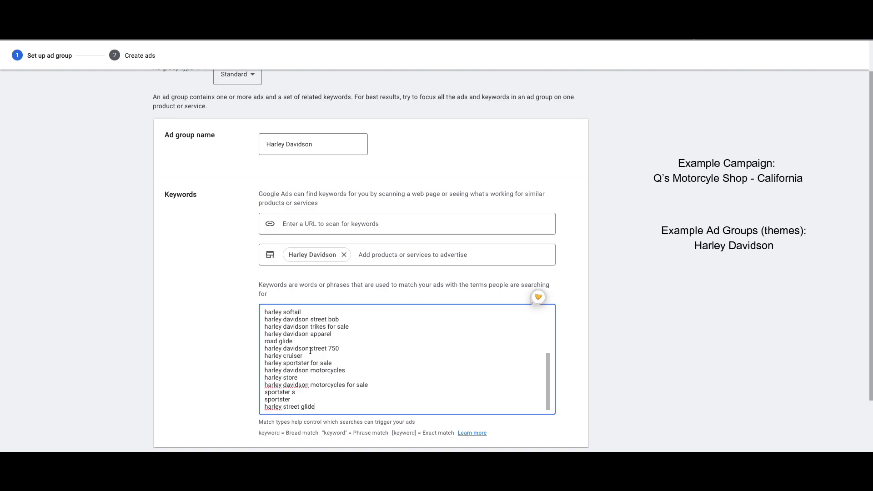
pyautogui.scroll(2, 309, 334)
pyautogui.scroll(6, 311, 331)
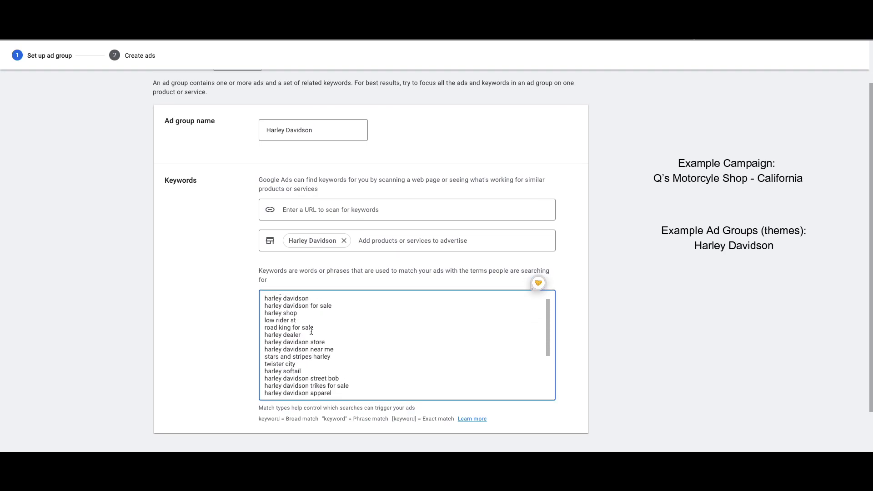
pyautogui.scroll(1, 311, 331)
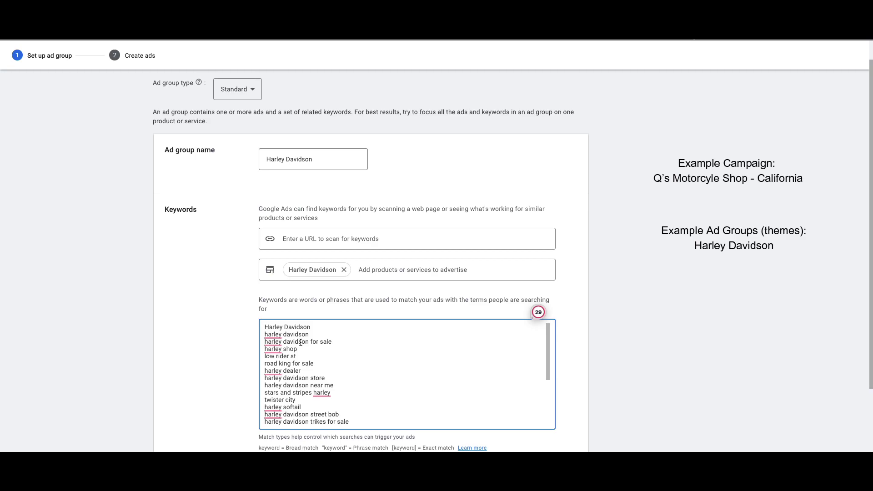
# - Delete all the suggested keywords and remove Harley Davidson from the products to advertise
pyautogui.hotkey('ctrl', 'a')
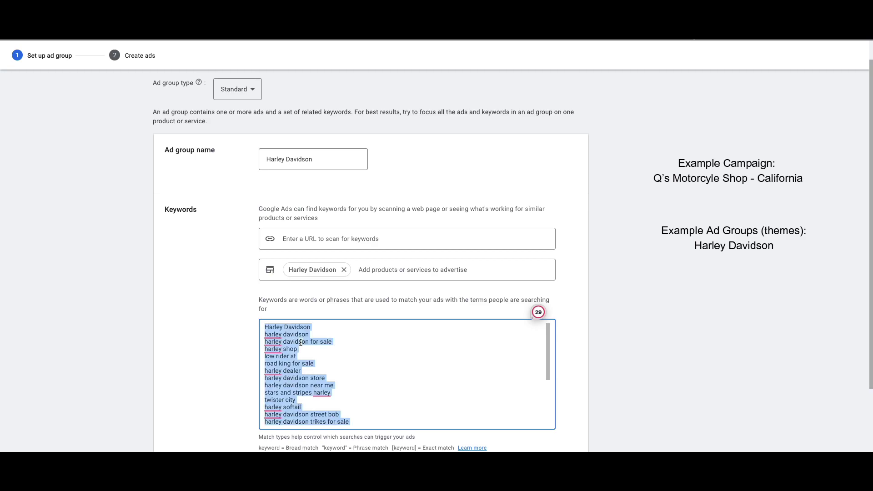
pyautogui.press('Delete')
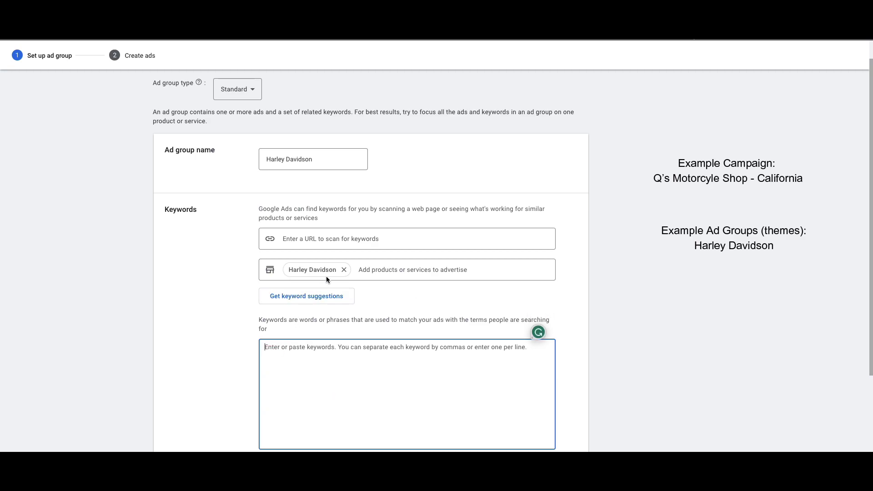
pyautogui.click(344, 271)
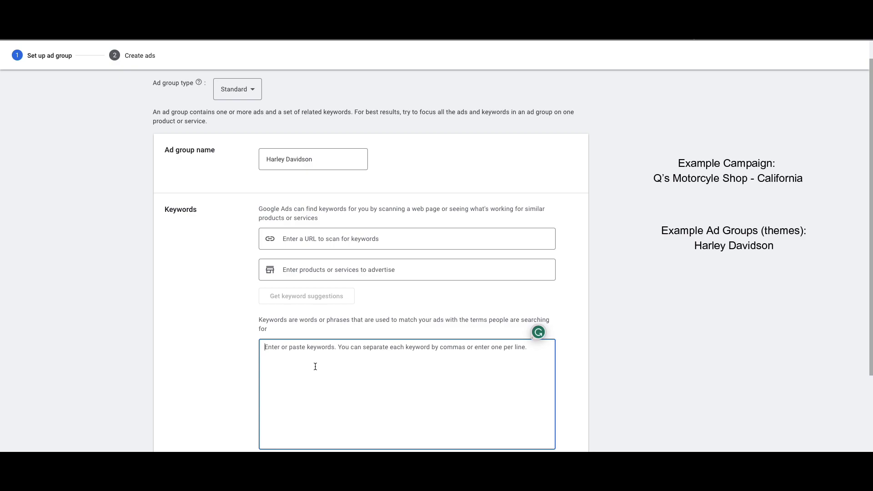
# - Enter "harley davidson heritage classic" as the ad group's only keyword
pyautogui.write('harley davidson herti')
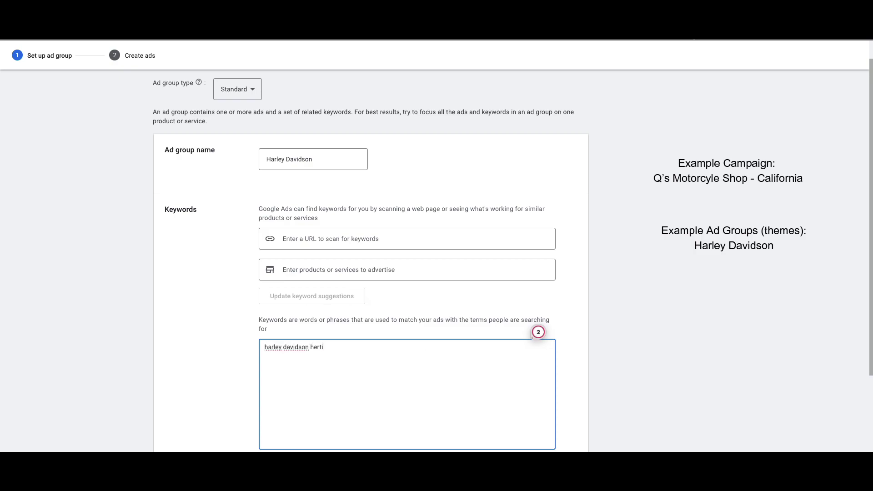
pyautogui.write('gag')
pyautogui.write('e classic')
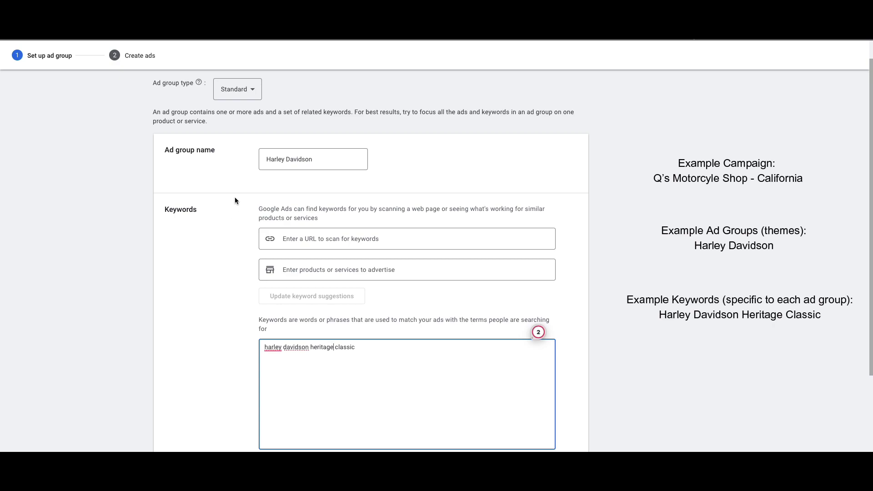
pyautogui.click(323, 163)
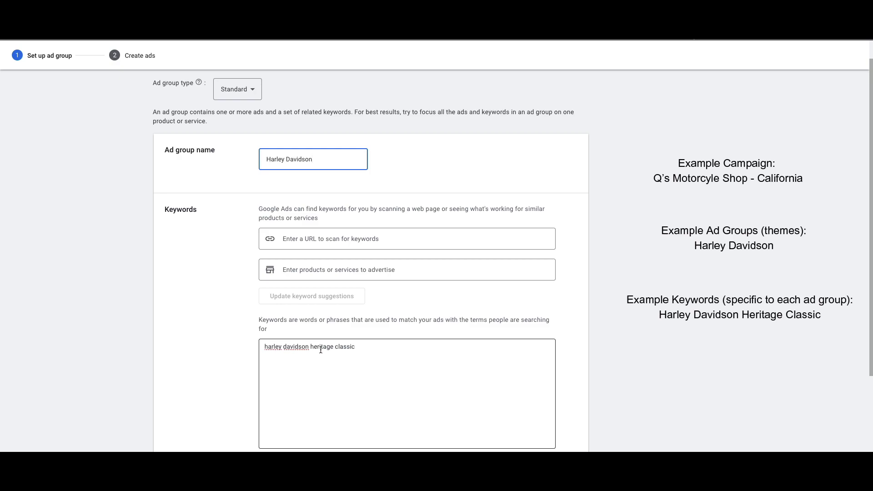
pyautogui.click(363, 350)
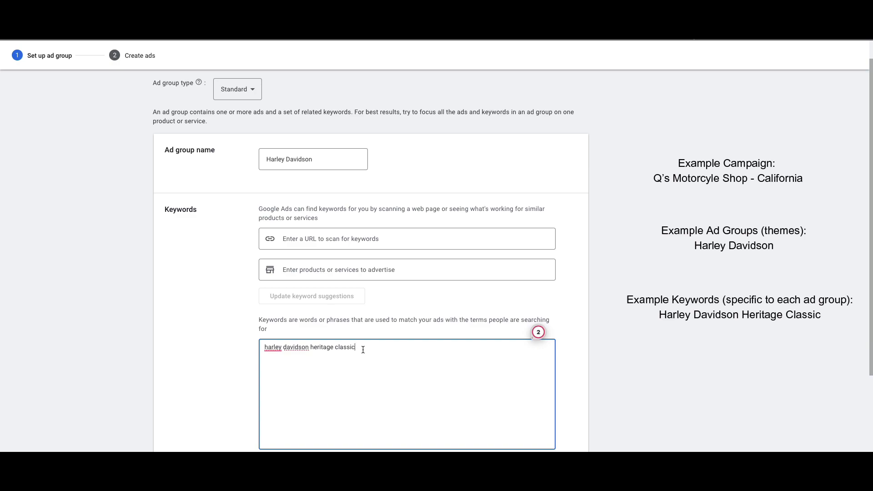
# - Rename the ad group as Honda
pyautogui.click(319, 159)
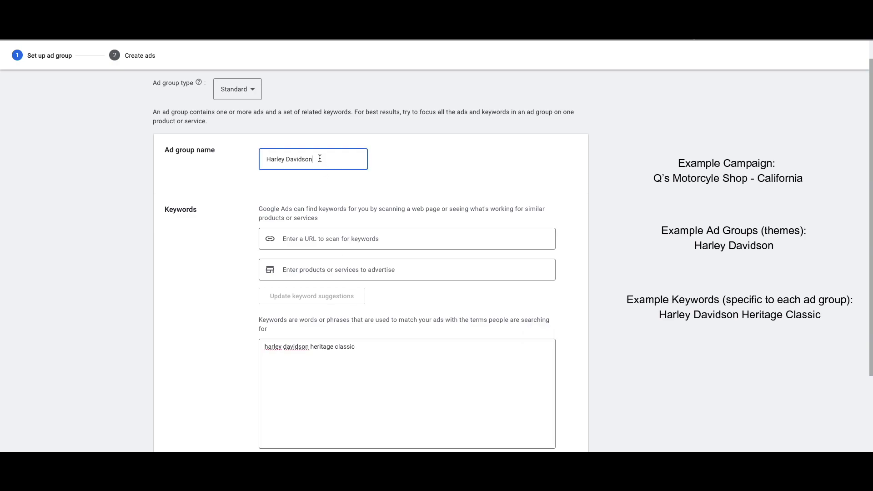
pyautogui.moveTo(320, 158); pyautogui.dragTo(256, 162)
pyautogui.press('BackSpace')
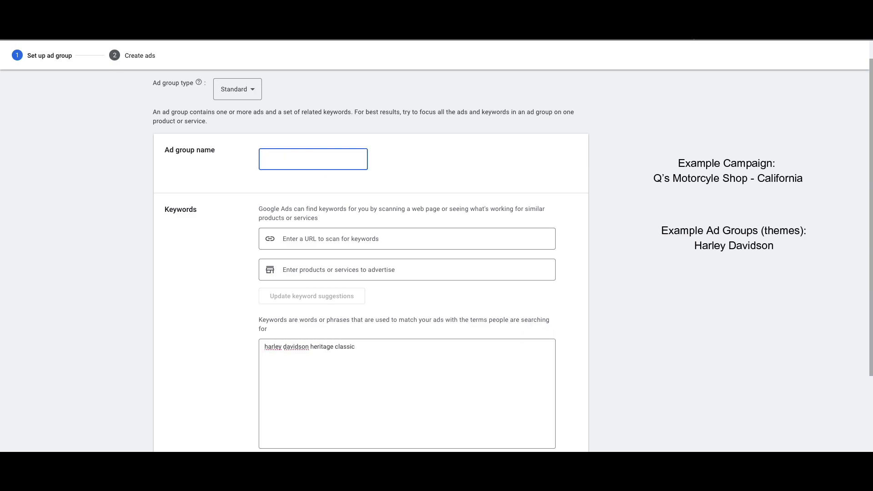
pyautogui.write('Honda')
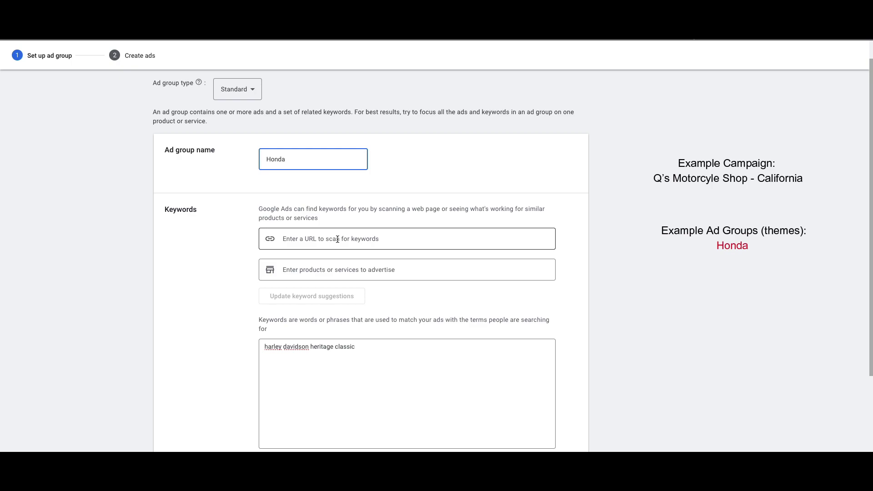
# - Replace the Harley Davidson keyword with "Honda CB1000R"
pyautogui.click(337, 239)
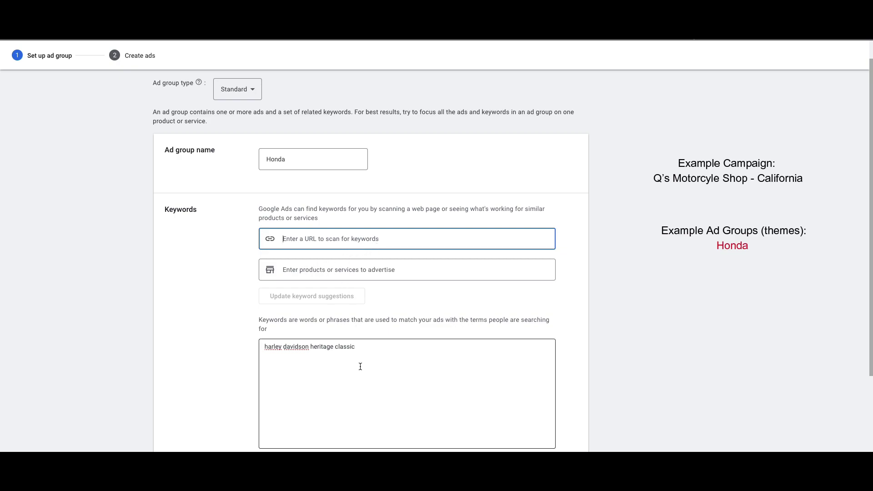
pyautogui.moveTo(355, 348); pyautogui.dragTo(271, 347)
pyautogui.press('BackSpace')
pyautogui.press('BackSpace')
pyautogui.press('BackSpace')
pyautogui.write('Honda')
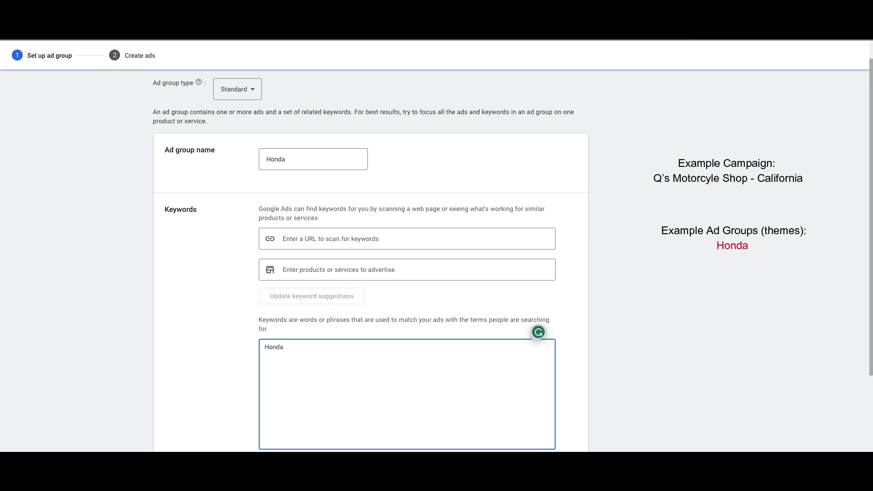
pyautogui.write(' CB1000R')
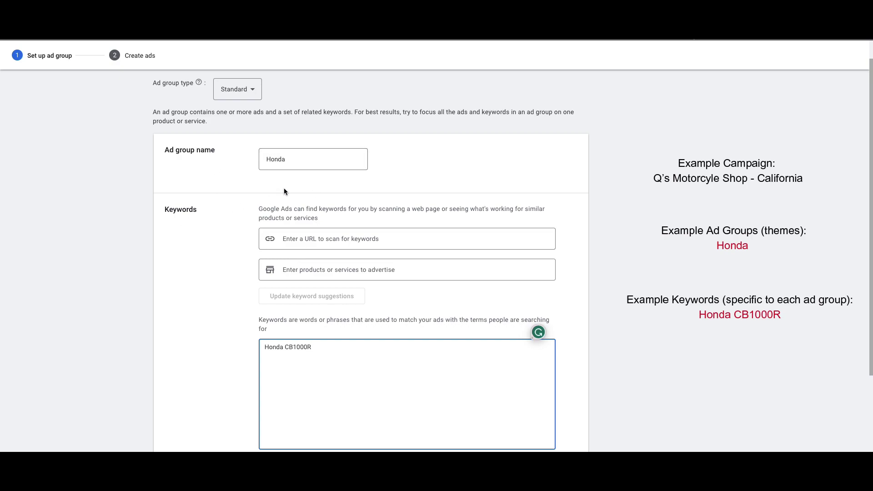
# - Rename the ad group as Suzuki
pyautogui.doubleClick(305, 161)
pyautogui.write('Suz')
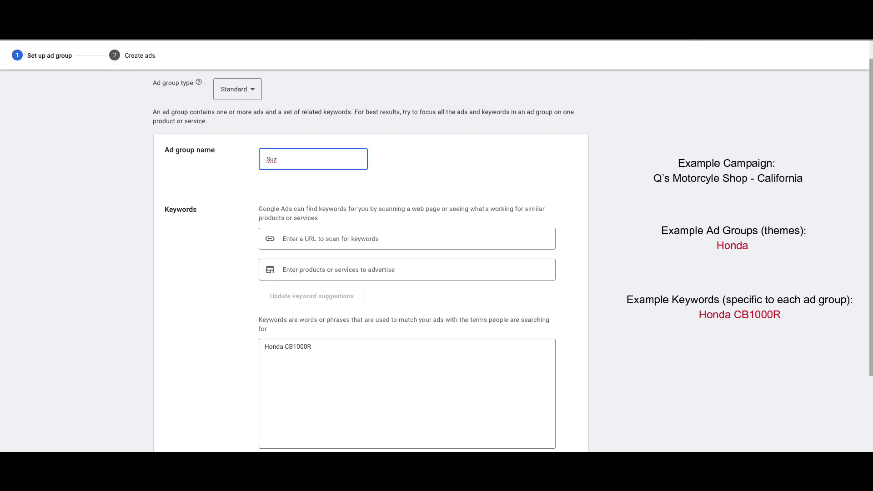
pyautogui.press('BackSpace')
pyautogui.press('BackSpace')
pyautogui.write('uzuki')
# - Replace the Honda keyword with "Suzuki Katana" and save the ad group to continue to ad creation
pyautogui.moveTo(314, 348); pyautogui.dragTo(251, 342)
pyautogui.write('Su')
pyautogui.write('zuki')
pyautogui.write(' Katqn')
pyautogui.write('na')
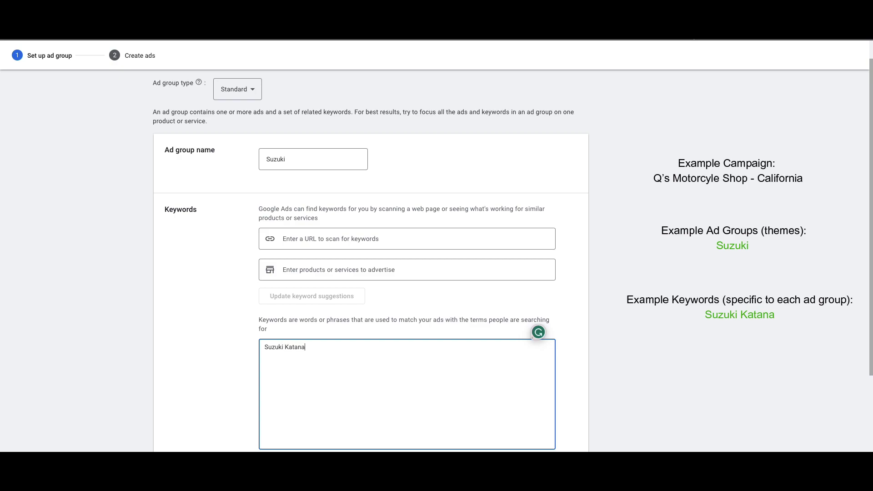
pyautogui.scroll(-3, 268, 348)
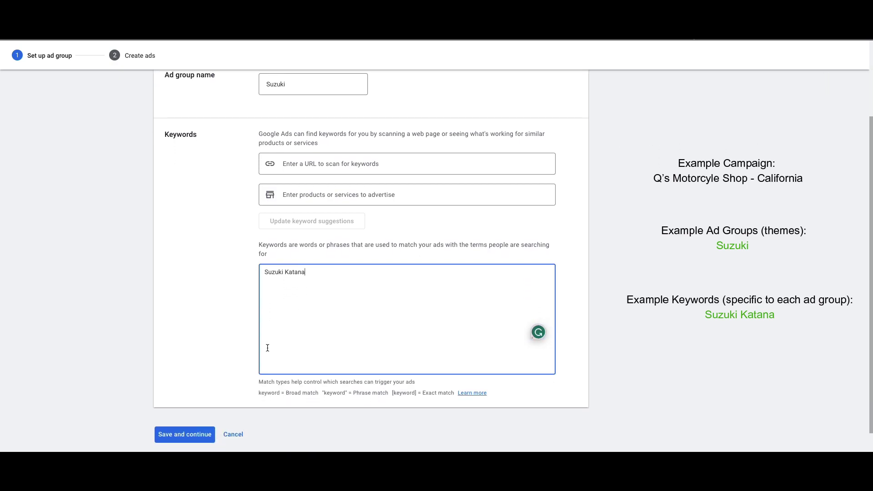
pyautogui.click(200, 412)
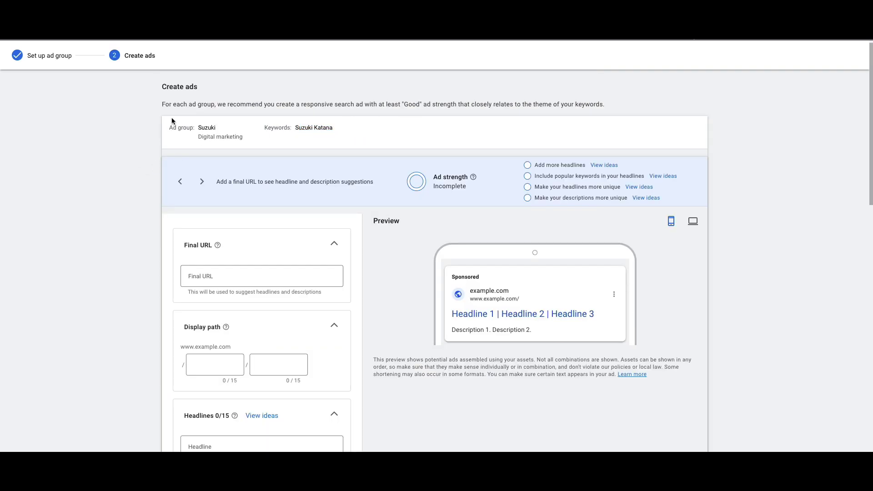
# - Examine the Suzuki ad form from the final URL field downwards, and return to the ad groups list without creating an ad
pyautogui.click(224, 274)
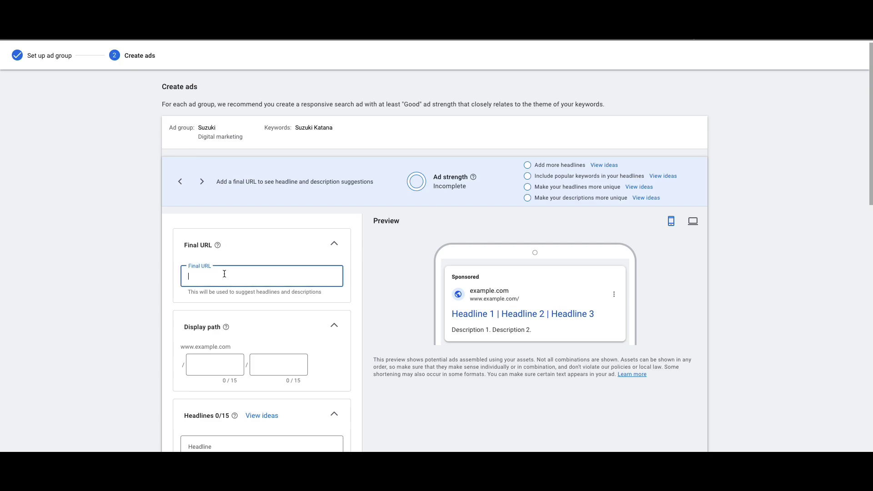
pyautogui.scroll(-3, 228, 302)
pyautogui.click(228, 301)
pyautogui.scroll(-5, 228, 302)
pyautogui.click(209, 368)
pyautogui.scroll(8, 209, 364)
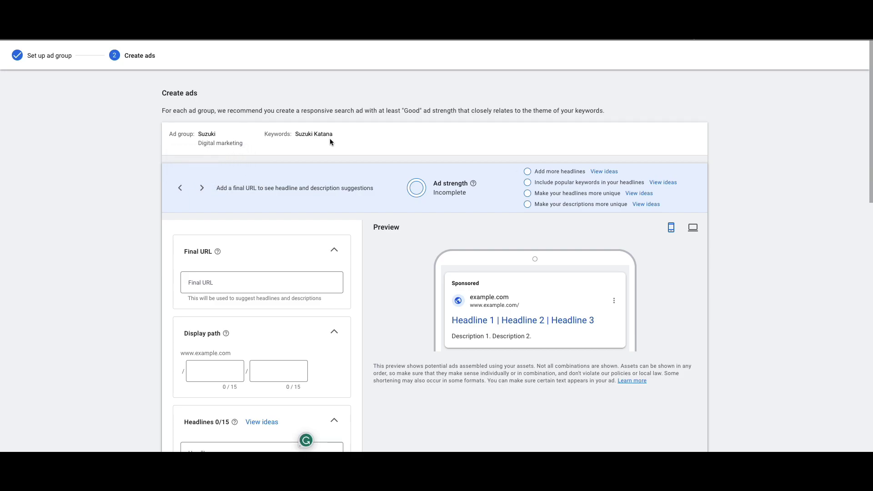
pyautogui.scroll(-15, 329, 138)
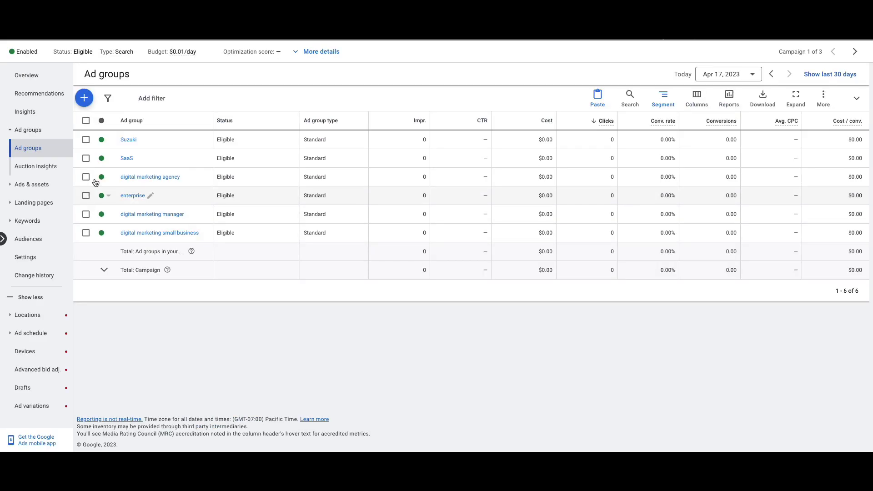
# - Copy the Suzuki ad group from the campaign's ad groups list
pyautogui.click(86, 139)
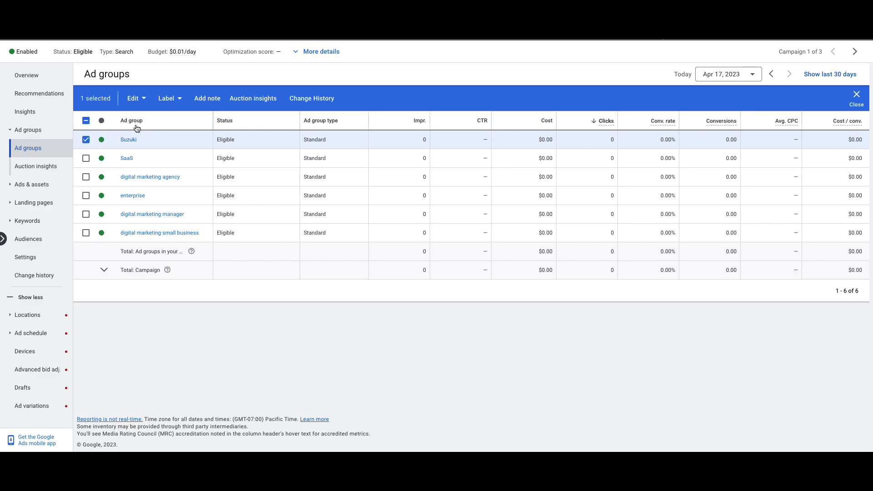
pyautogui.click(145, 103)
pyautogui.click(131, 121)
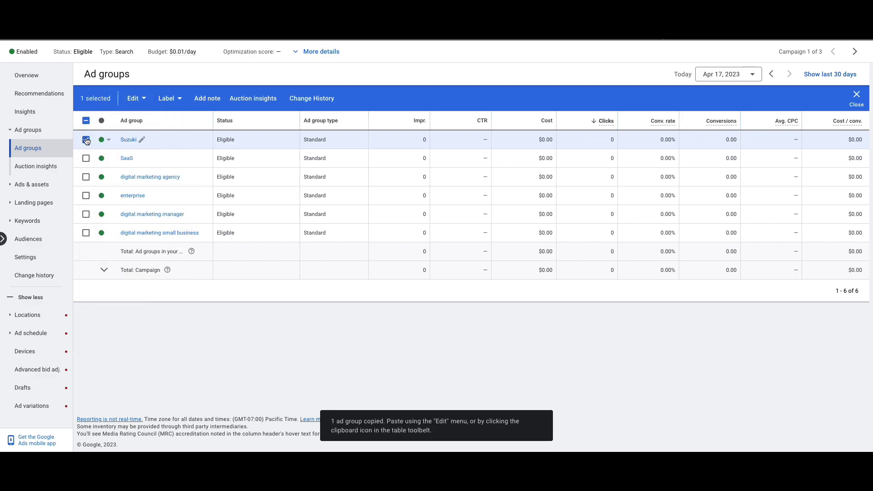